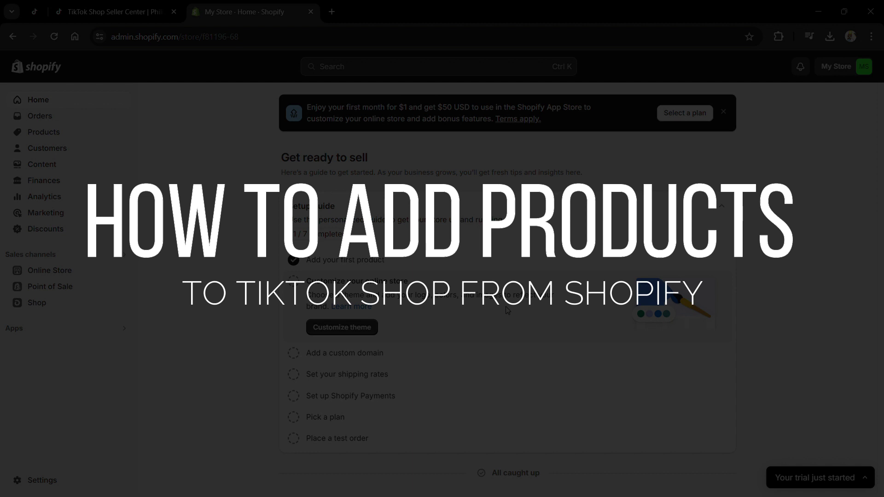
Dismiss the 'Enjoy your first month for $1' banner on the Shopify Home page
left_click(722, 112)
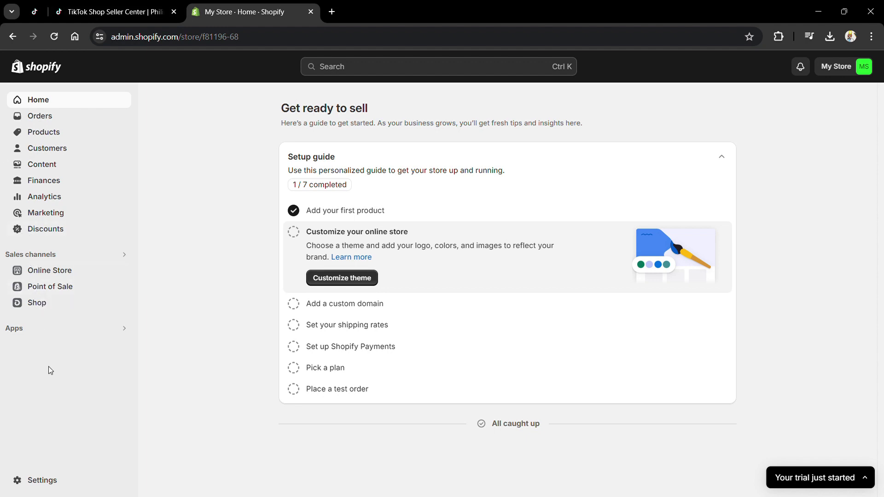
Search installed apps for 'ownbase', correcting the mistyped query
left_click(15, 329)
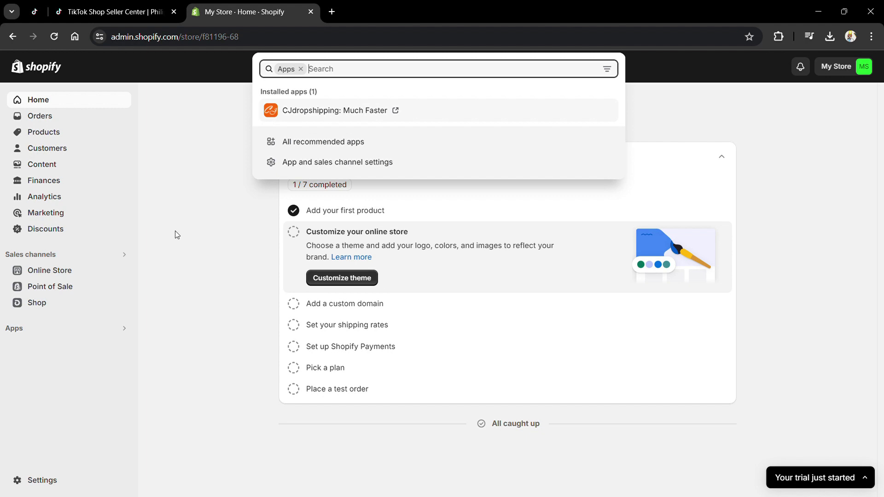
left_click(138, 325)
type("ow")
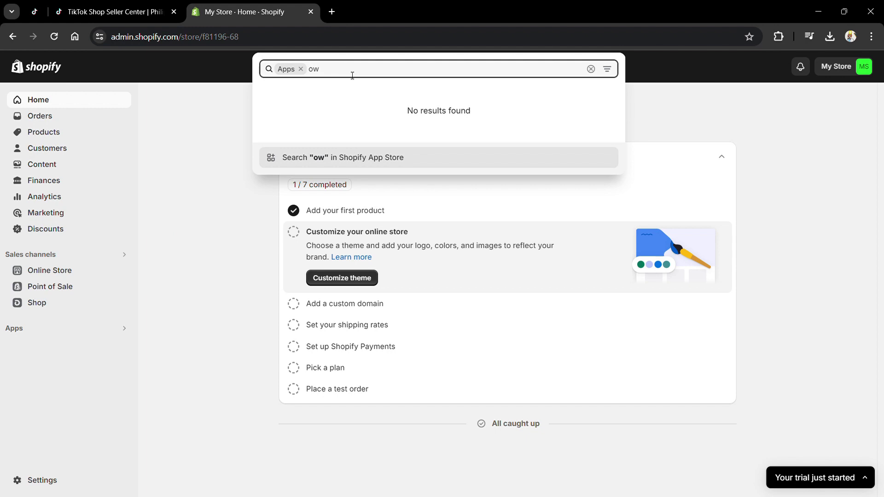
type("nbAW")
key("BackSpace")
key("BackSpace")
type("as")
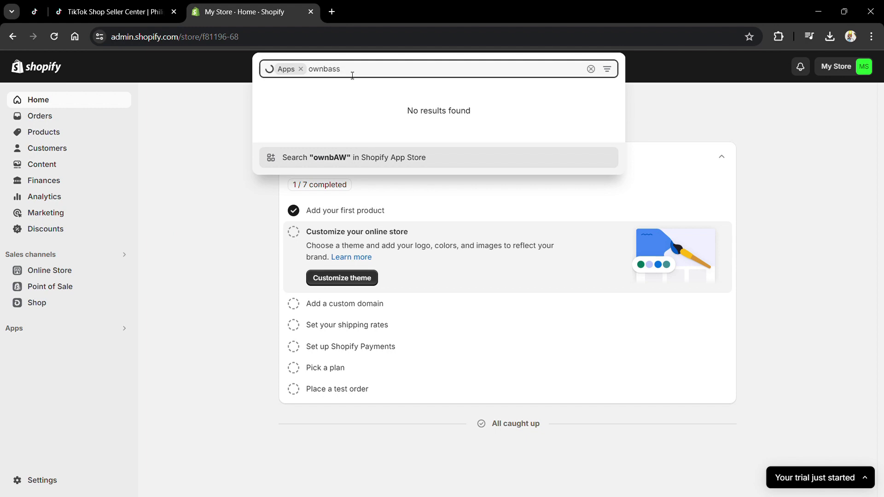
type("e")
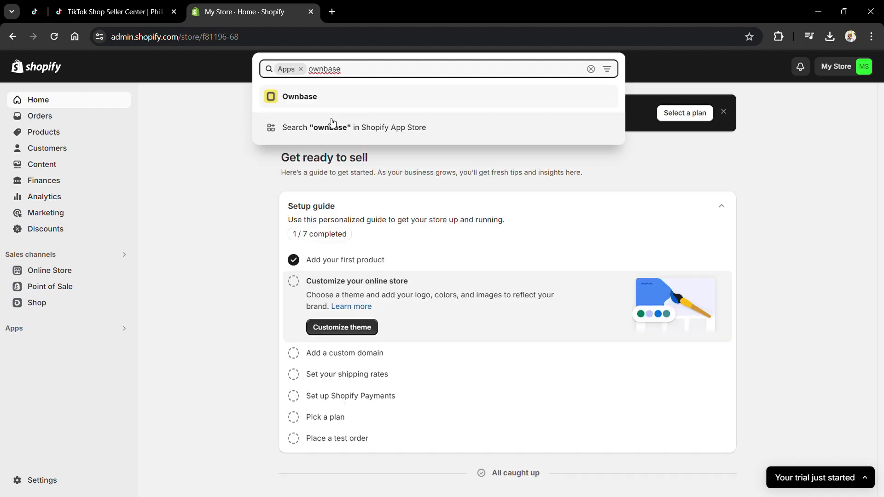
Open Ownbase from the apps search results
left_click(317, 97)
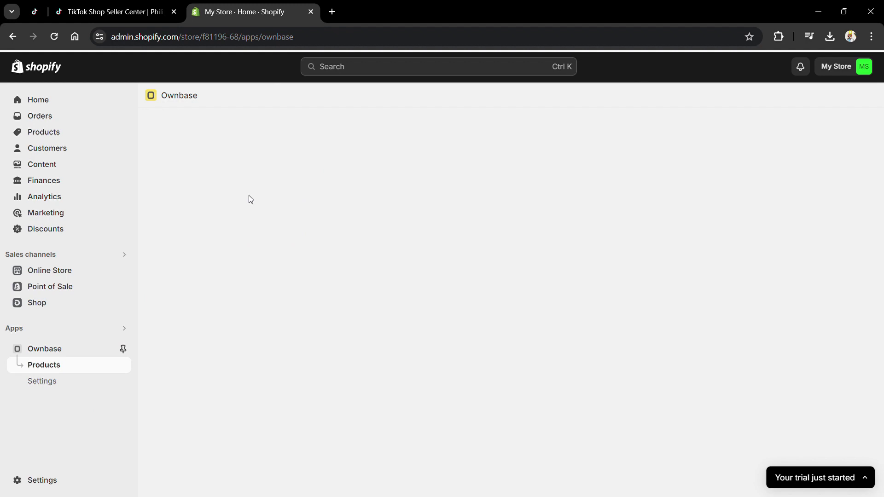
Review Ownbase settings, opening the inventory location dropdown and leaving it unchanged
left_click(64, 381)
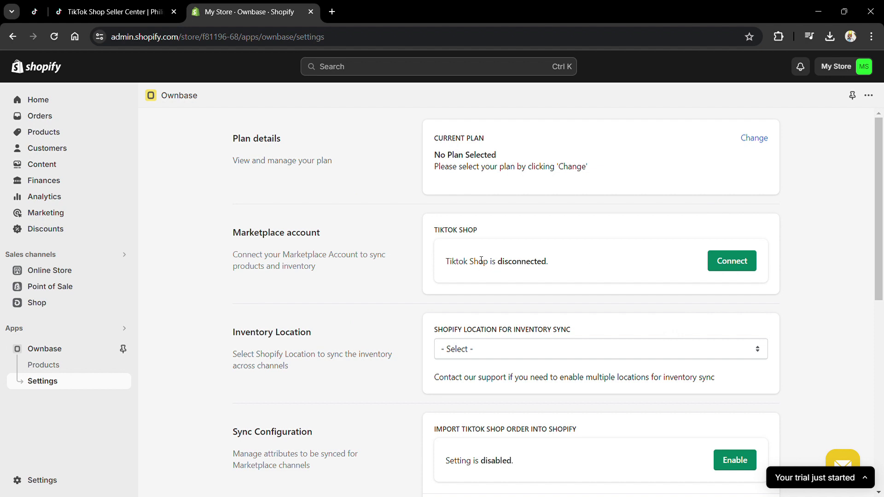
scroll(482, 261, "down", 2)
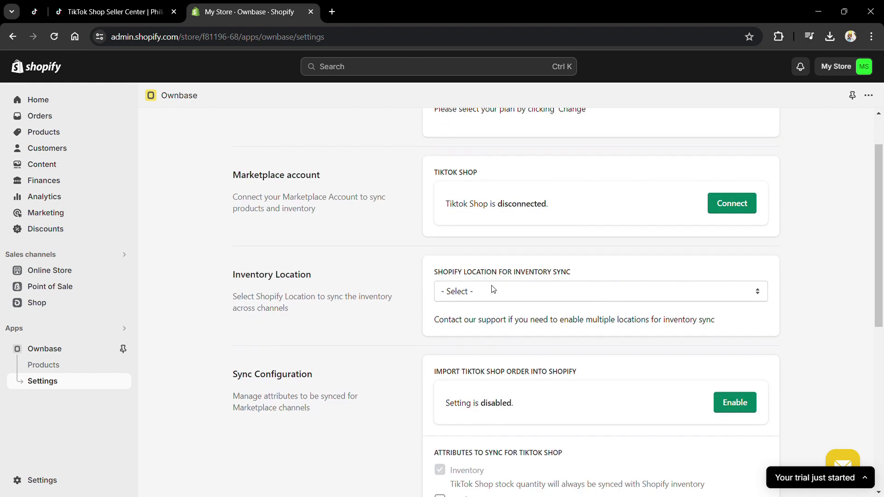
left_click(470, 293)
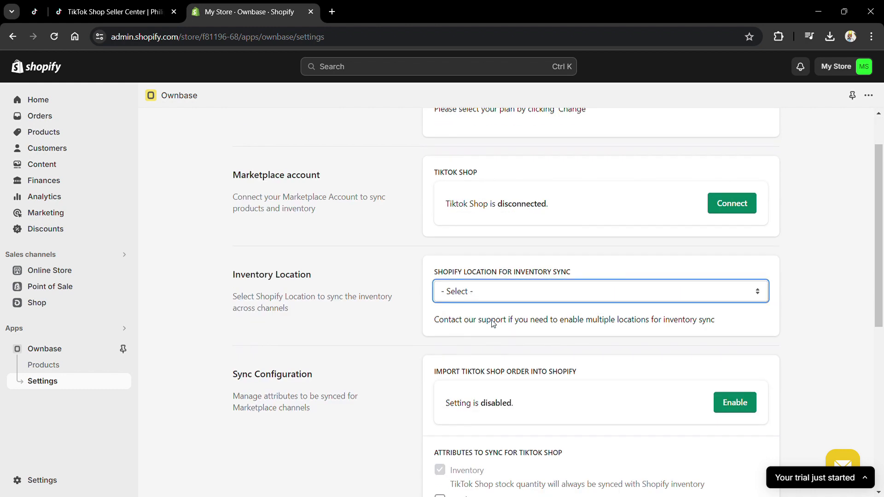
left_click(428, 322)
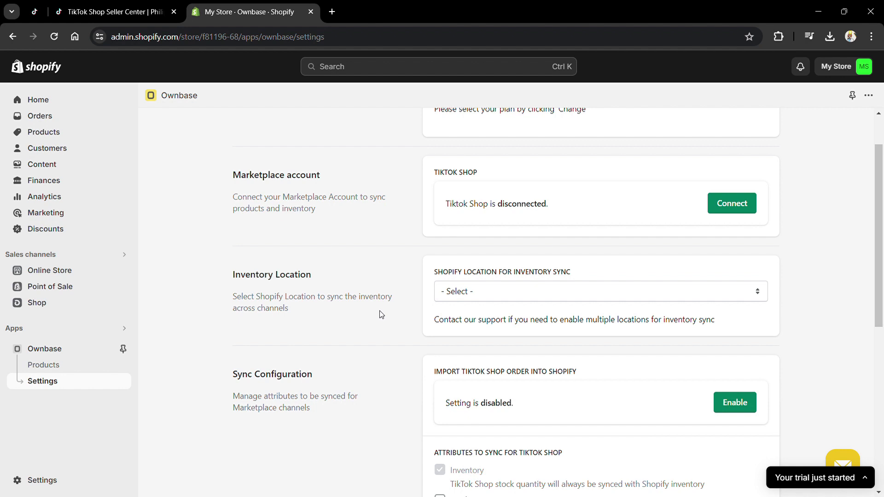
scroll(379, 314, "down", 3)
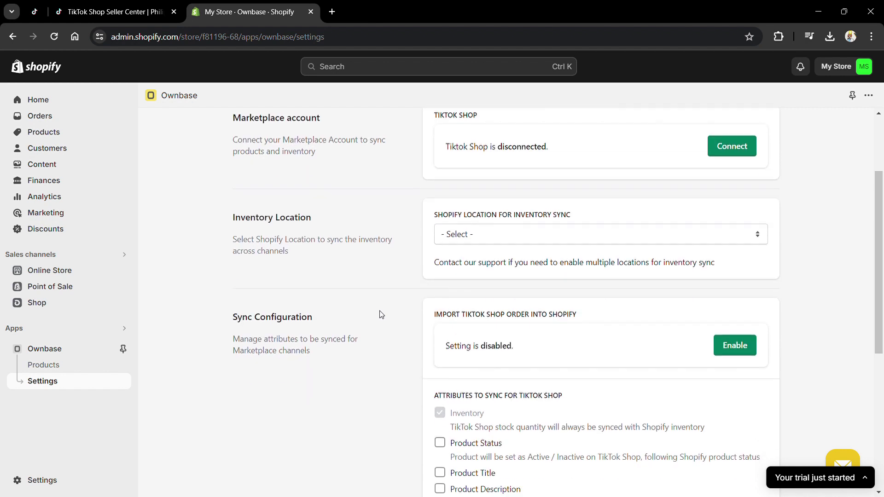
scroll(379, 314, "down", 2)
scroll(379, 314, "down", 1)
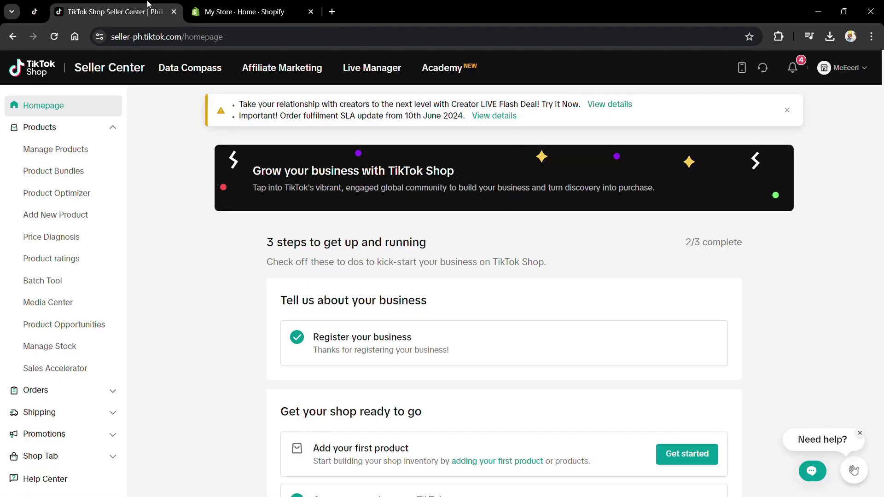
In TikTok Shop Seller Center, go to App store under Apps & Services
left_click(114, 12)
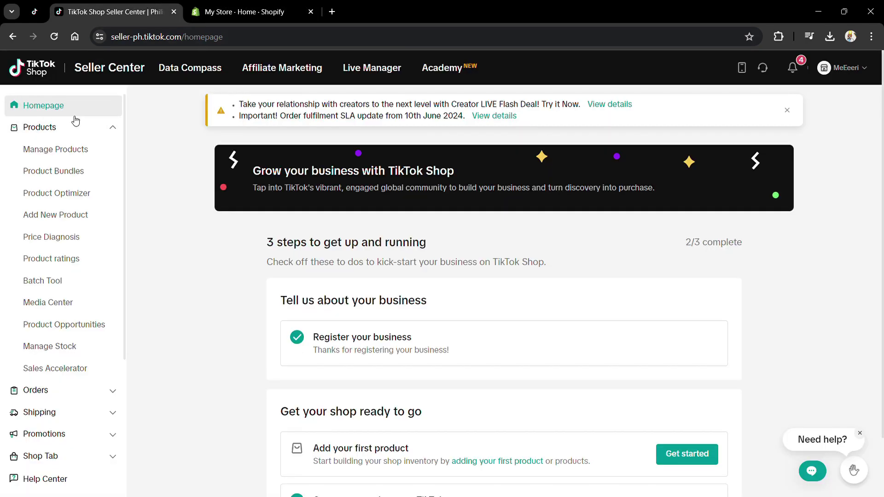
scroll(143, 243, "down", 1)
scroll(90, 289, "down", 2)
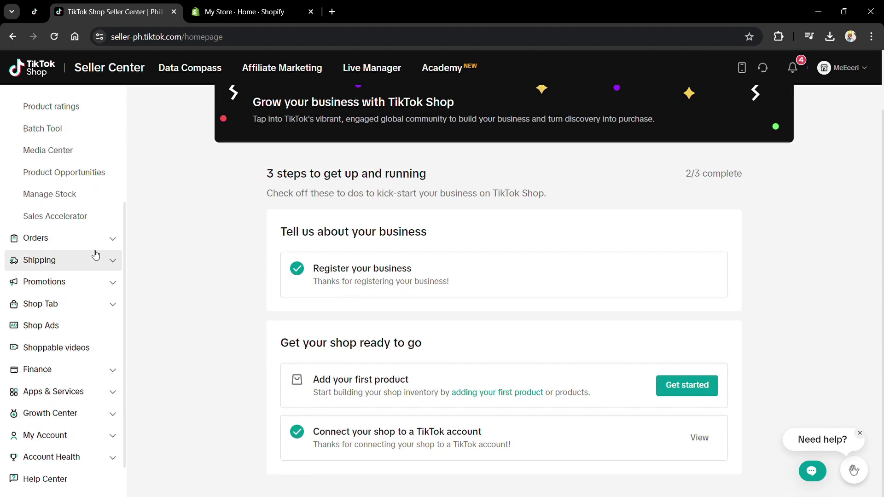
left_click(53, 391)
scroll(98, 403, "down", 1)
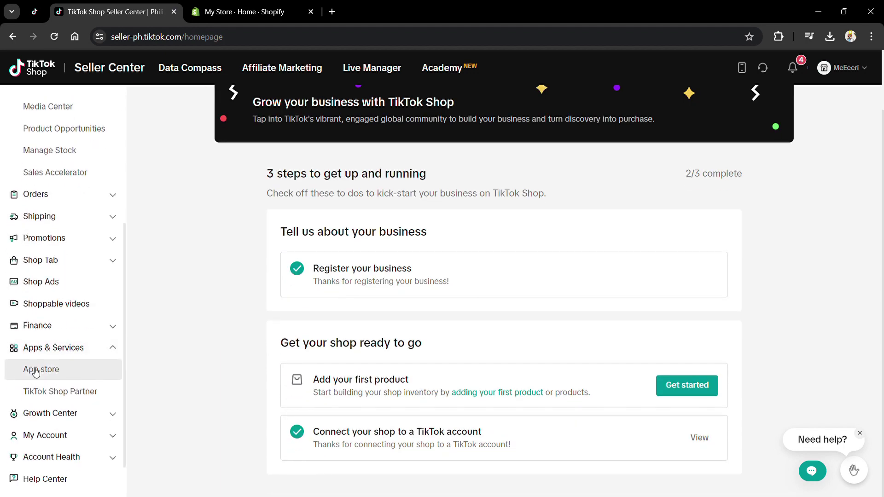
left_click(63, 373)
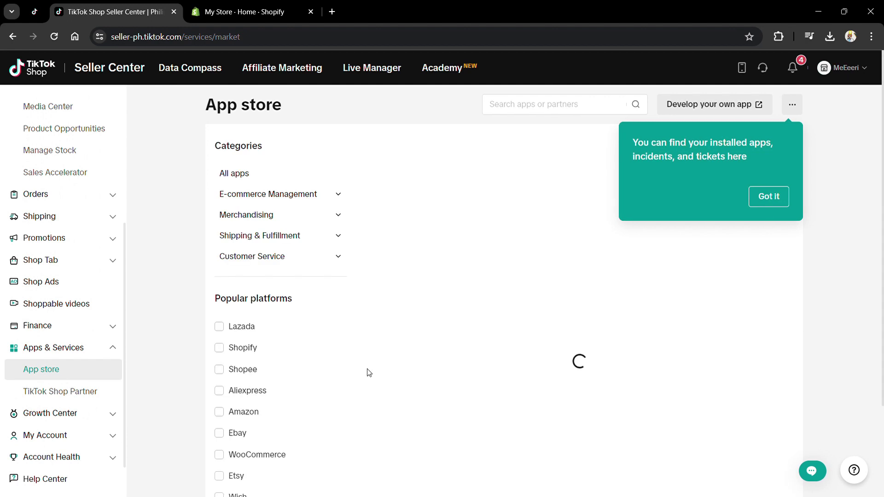
Dismiss the tip, search the App store for 'shopify', and filter by the Shopify platform
left_click(769, 196)
scroll(682, 283, "down", 1)
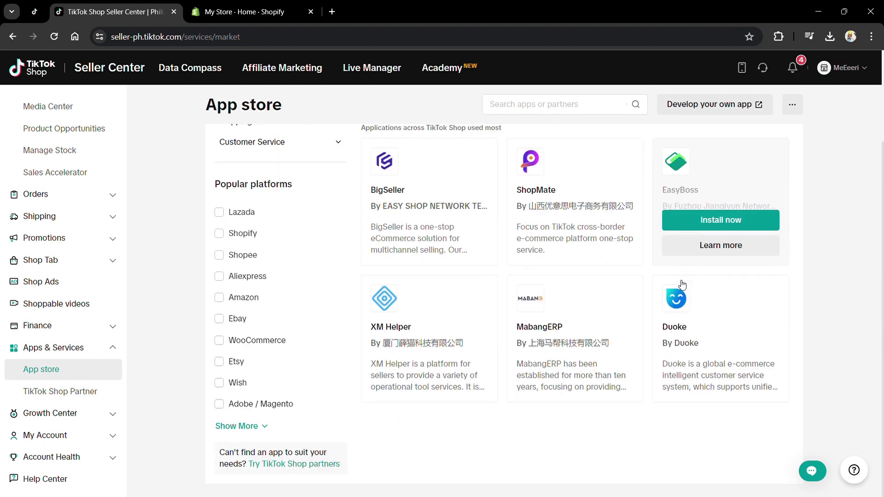
scroll(553, 318, "up", 1)
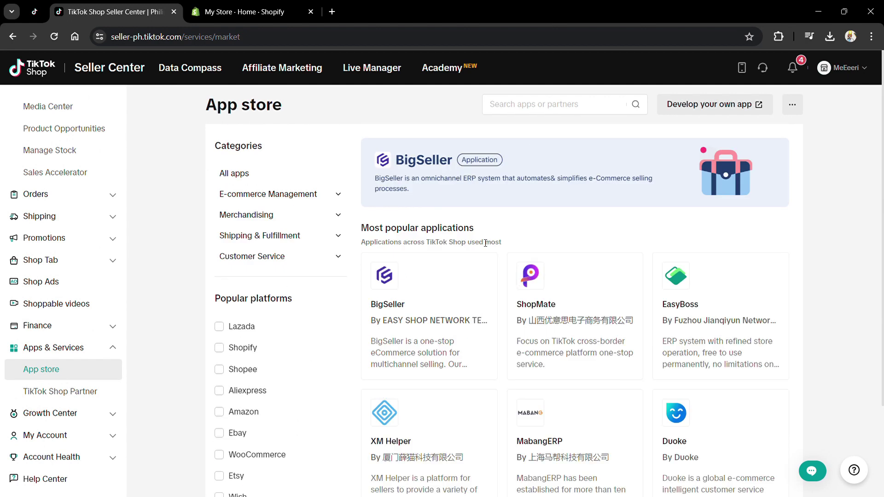
left_click(562, 108)
type("shopify")
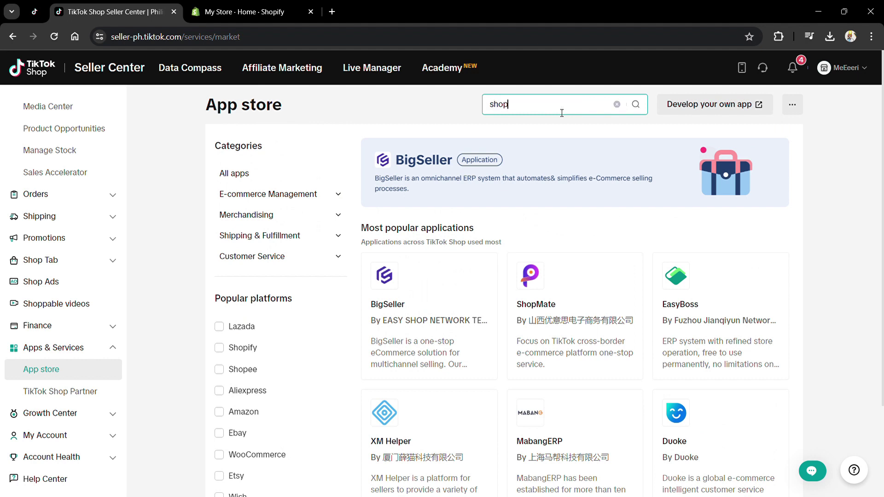
key("Return")
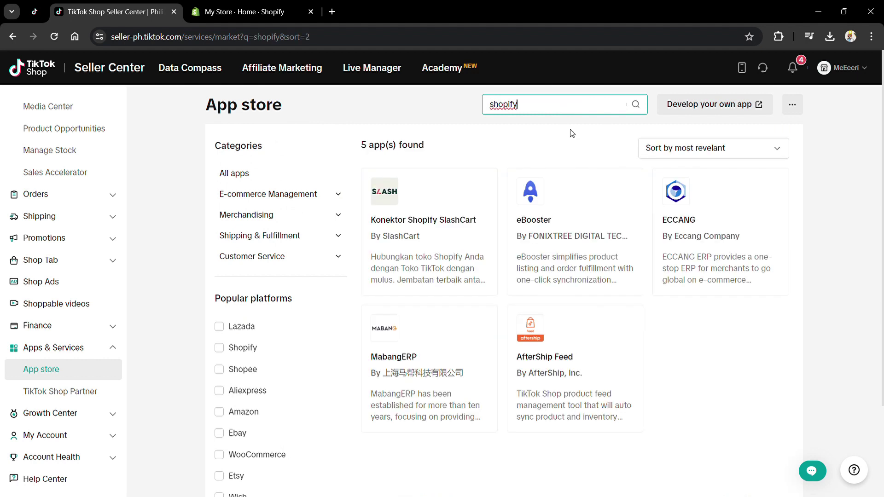
scroll(752, 342, "down", 3)
scroll(752, 342, "up", 3)
left_click(236, 349)
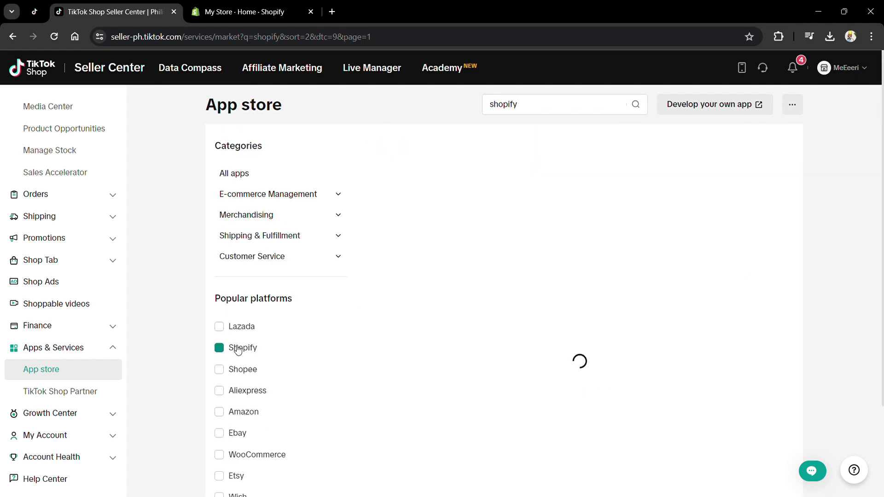